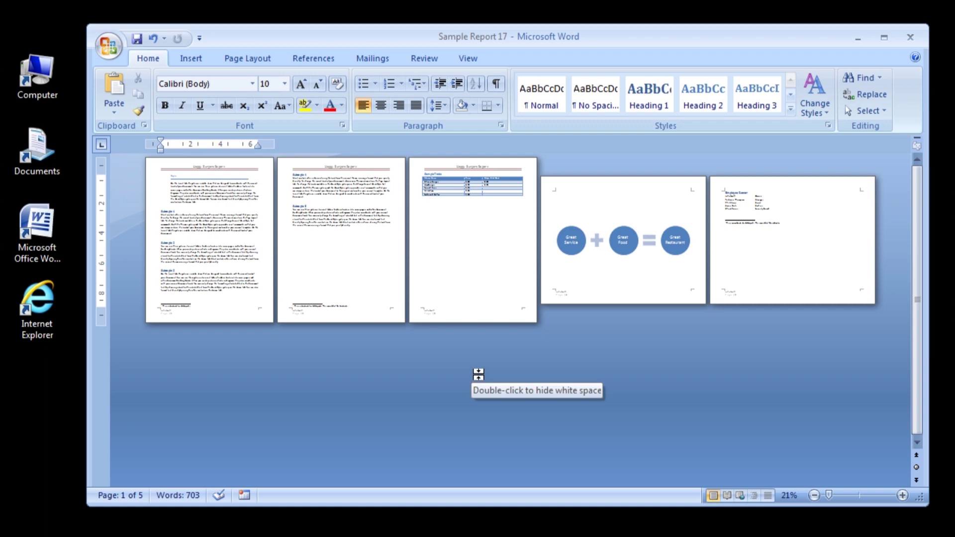
- Put the insertion point at the start of the report and show the Insert ribbon
click(479, 375)
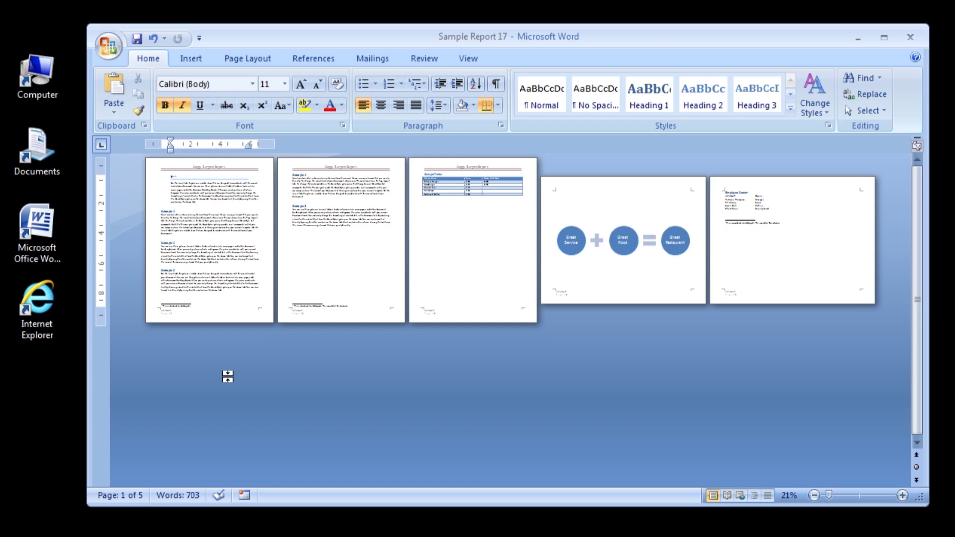
click(191, 60)
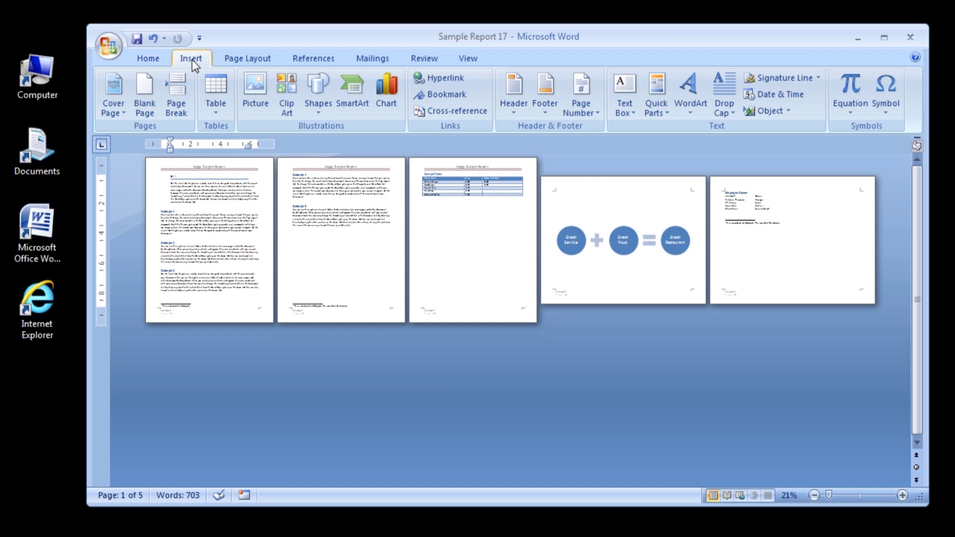
- Insert the built-in Stacks cover page at the front of the report
click(119, 107)
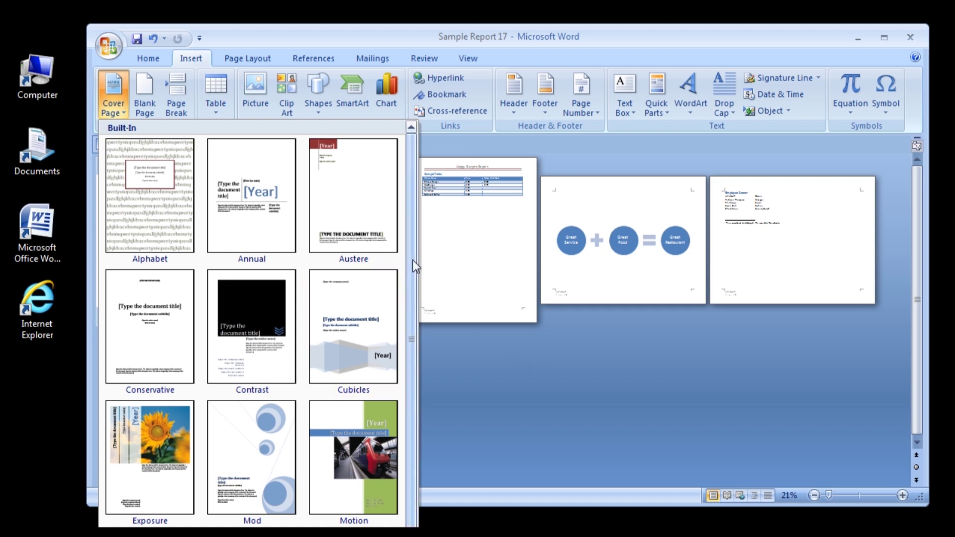
drag(412, 260, 414, 407)
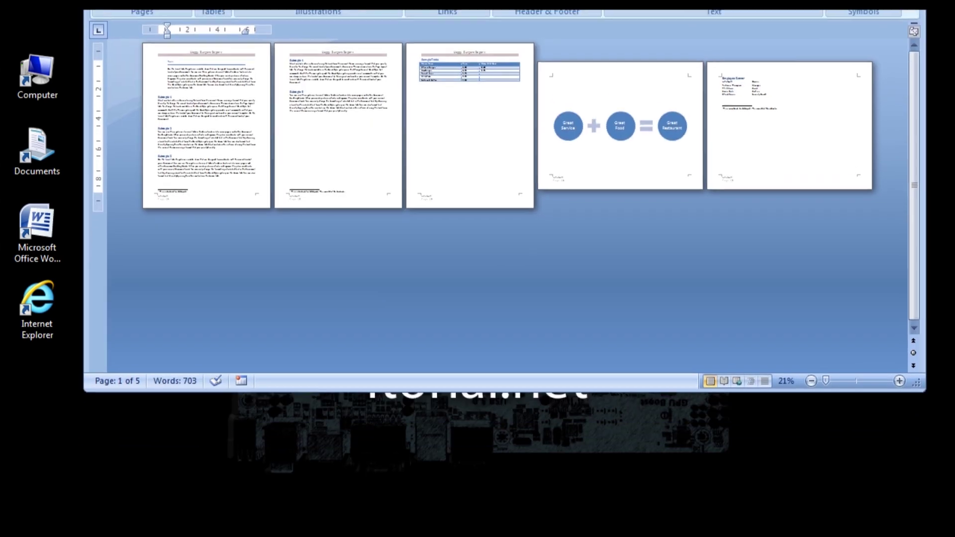
click(113, 10)
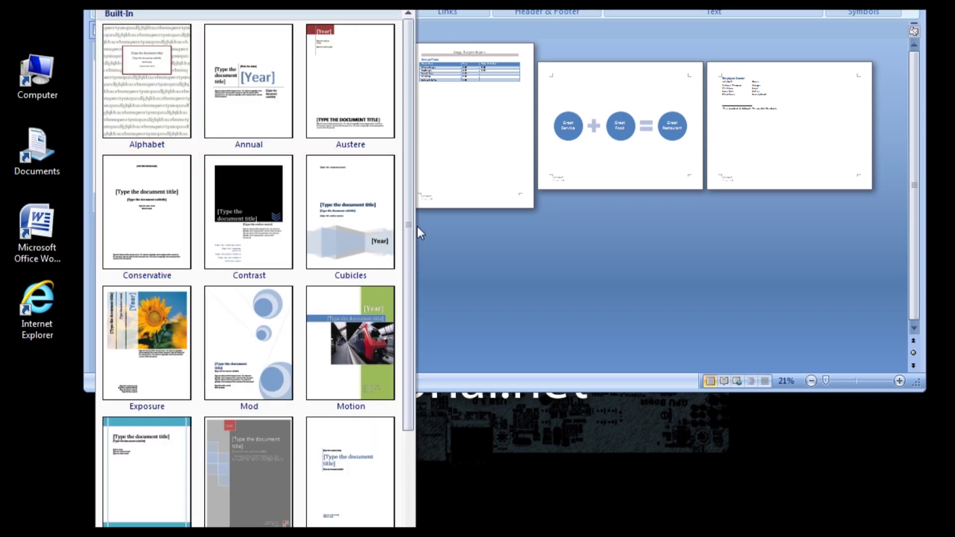
drag(409, 238, 406, 390)
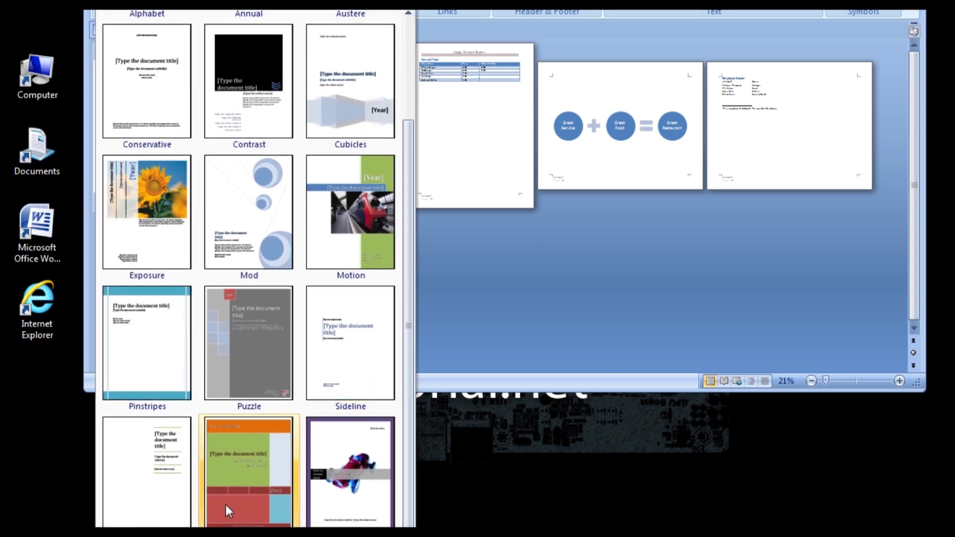
click(133, 508)
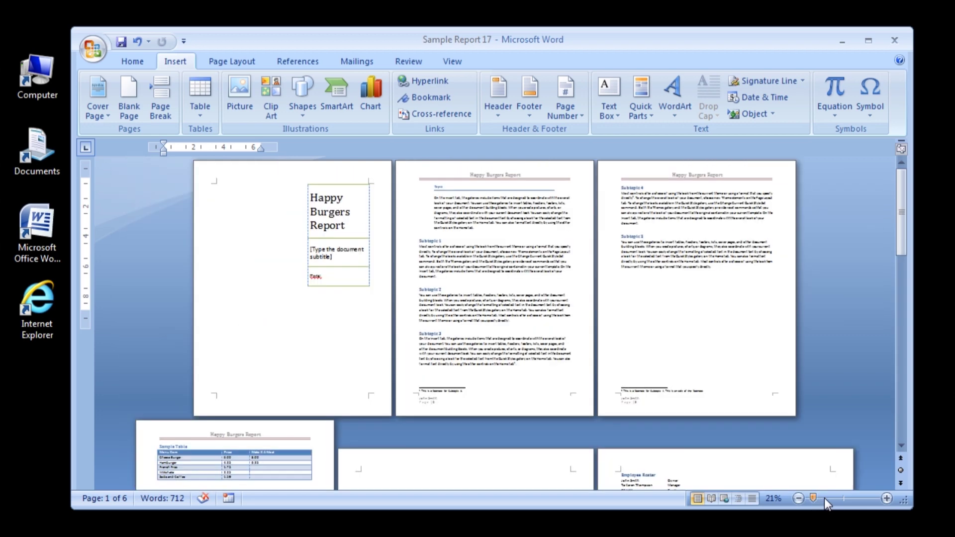
- Zoom in to 100%, back out to 68%, then select iTorial in the author line
drag(811, 498, 840, 498)
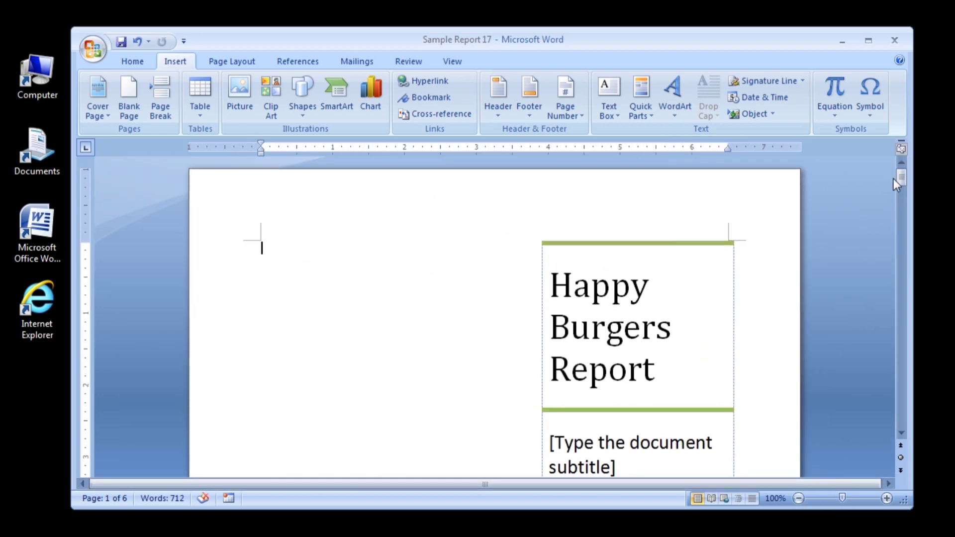
drag(901, 176, 904, 185)
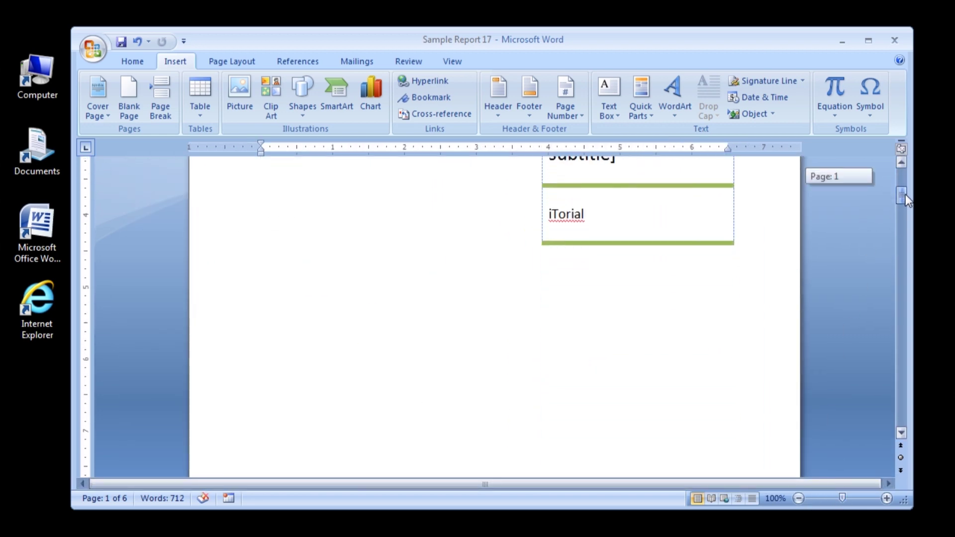
drag(904, 186, 905, 175)
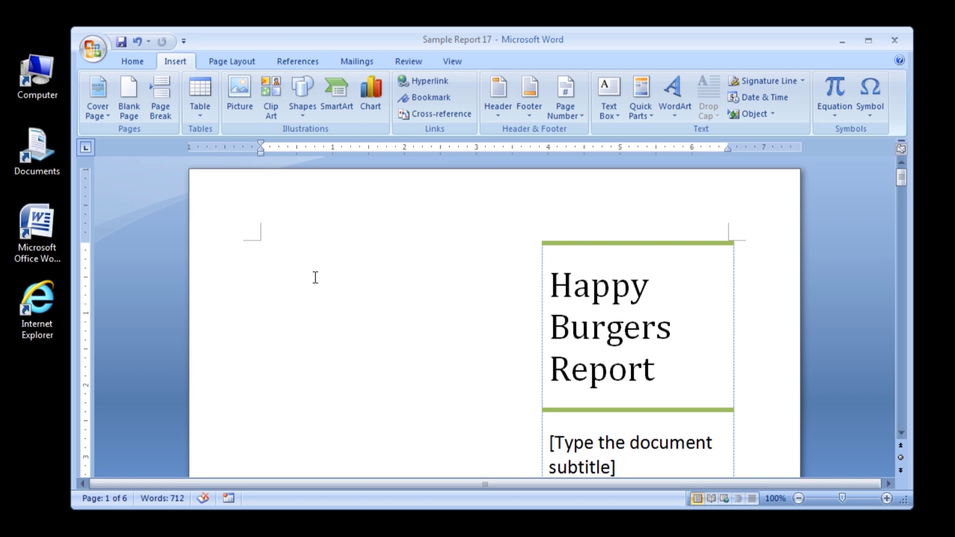
drag(840, 499, 830, 499)
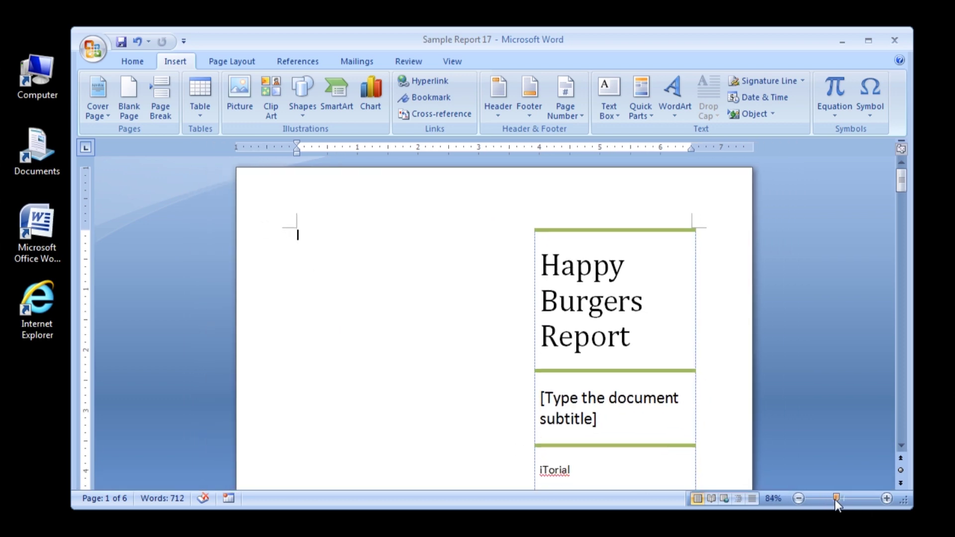
drag(899, 185, 900, 189)
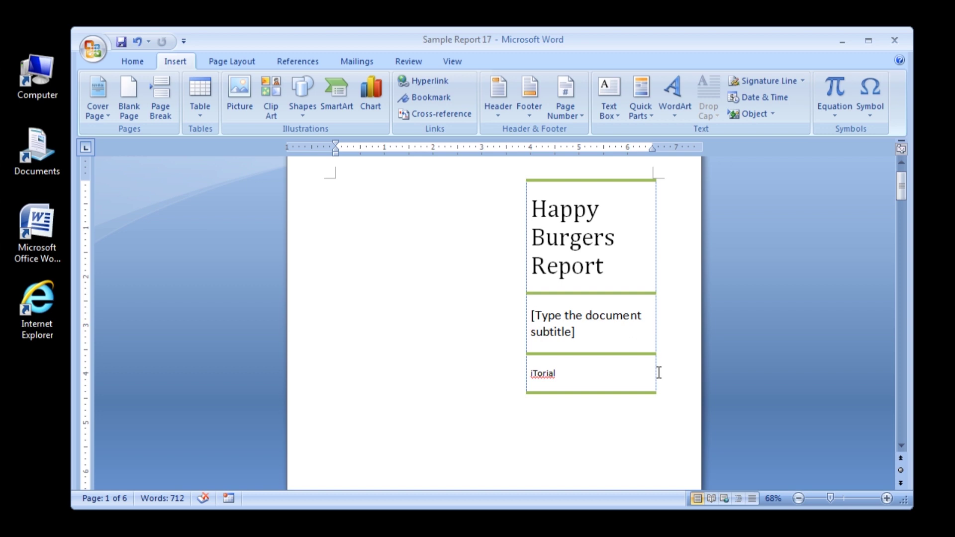
double_click(553, 377)
- Select the subtitle placeholder to type 'This is a Happy Burger company review'
click(589, 324)
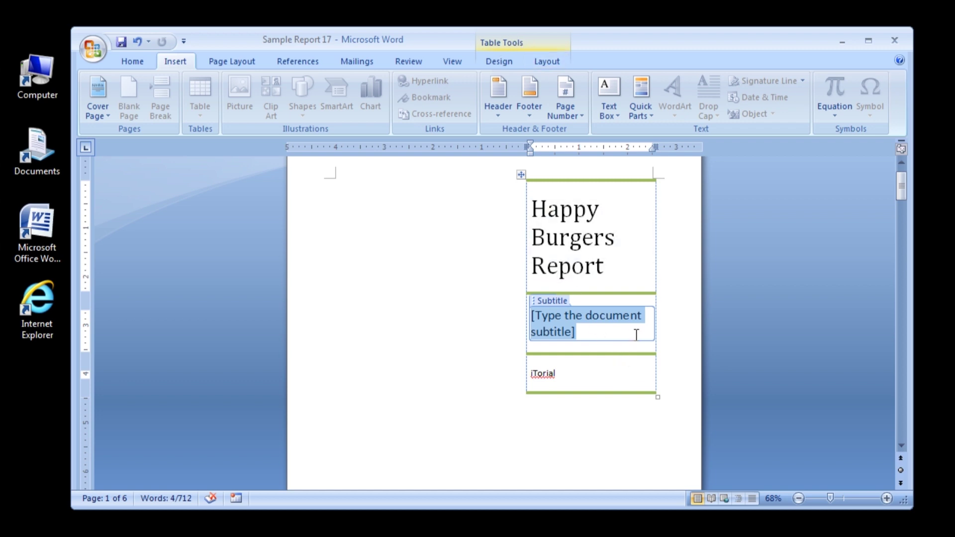
text(Thi)
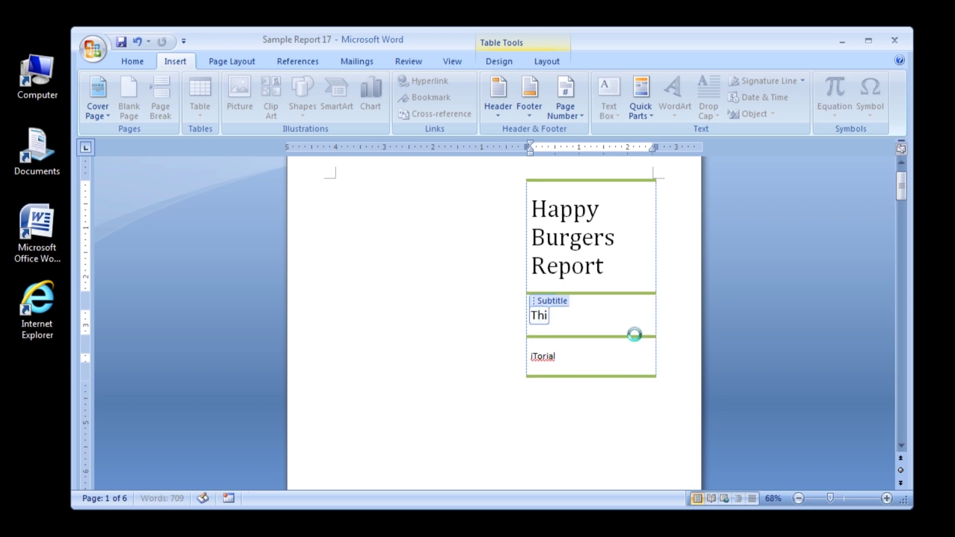
text(s is a Ha)
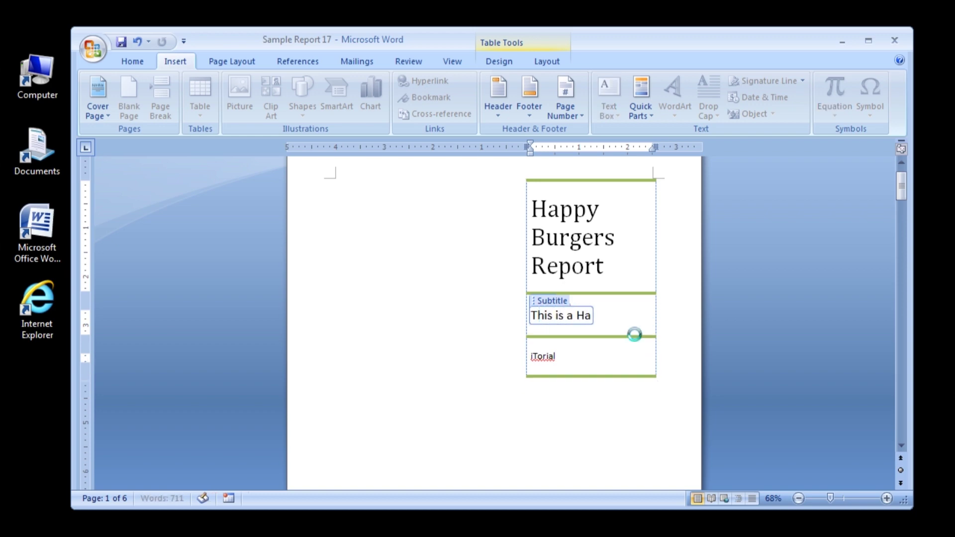
text(ppy Burger )
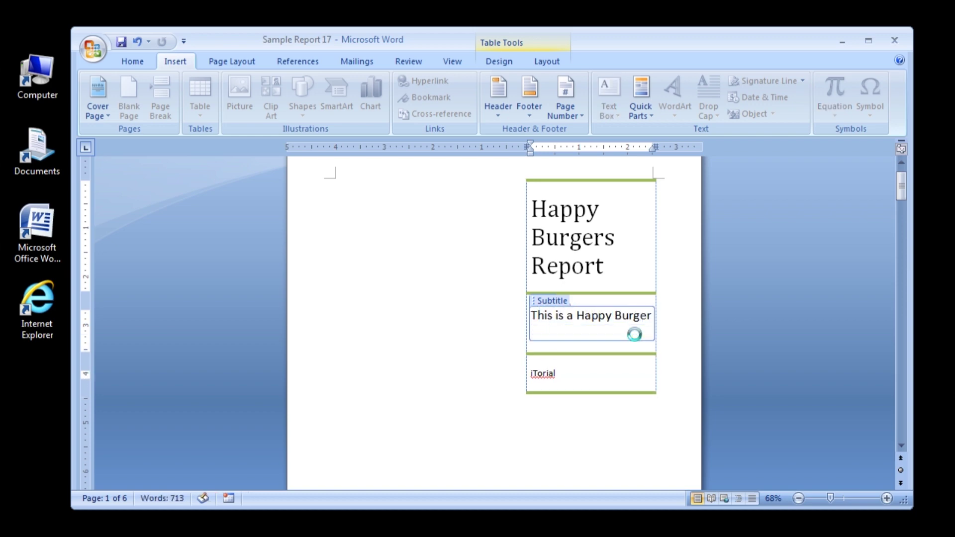
text(company re)
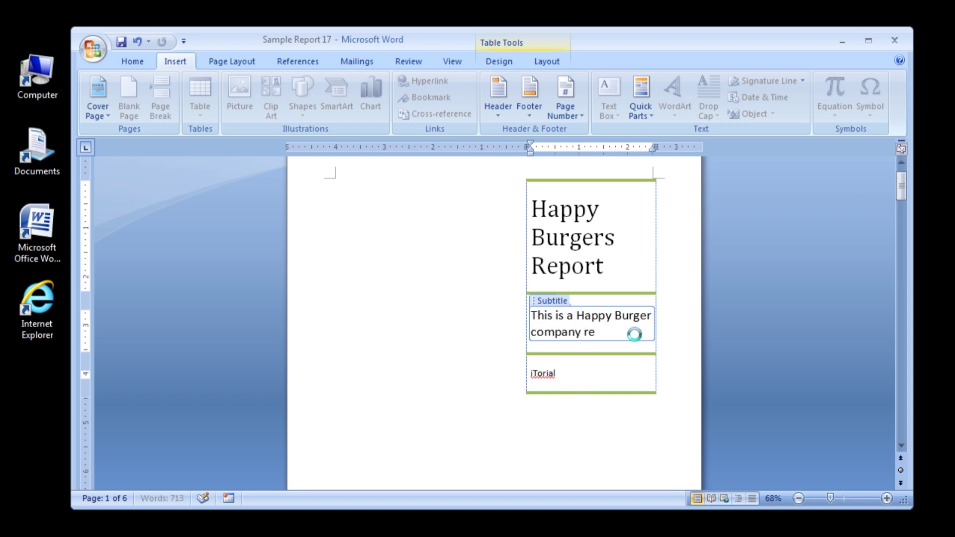
text(view)
- Select iTorial in the author field, change it to John Smith, and click outside the field
click(582, 378)
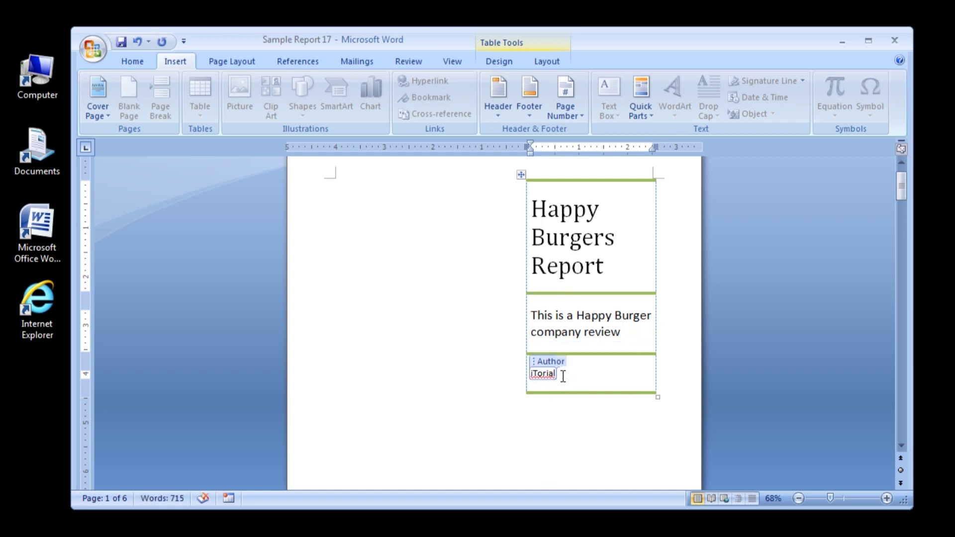
click(519, 375)
click(571, 373)
drag(556, 374, 535, 372)
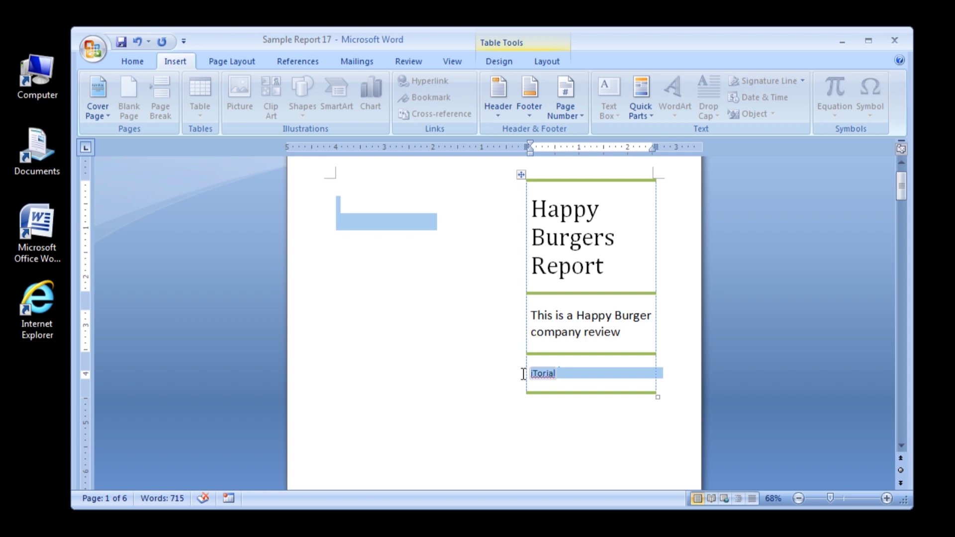
text(John)
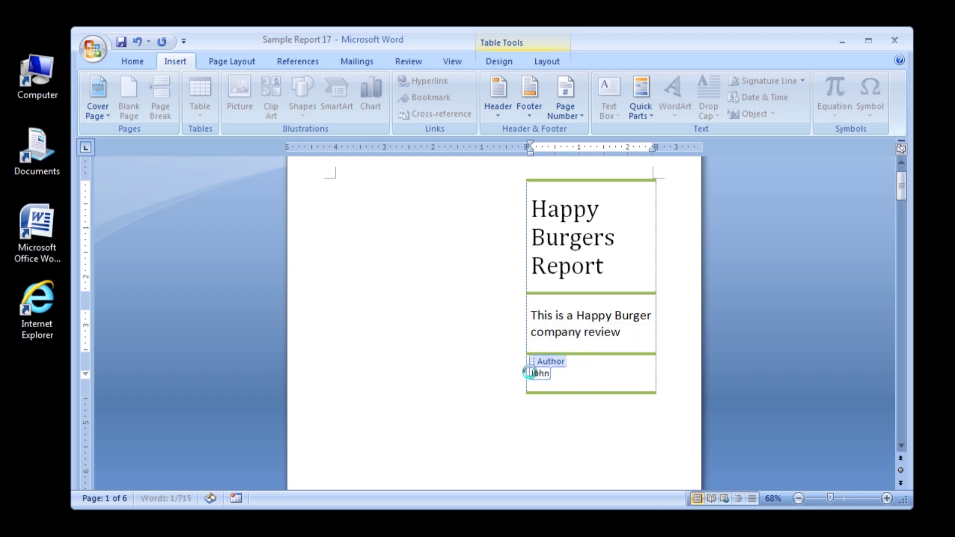
text( Smith)
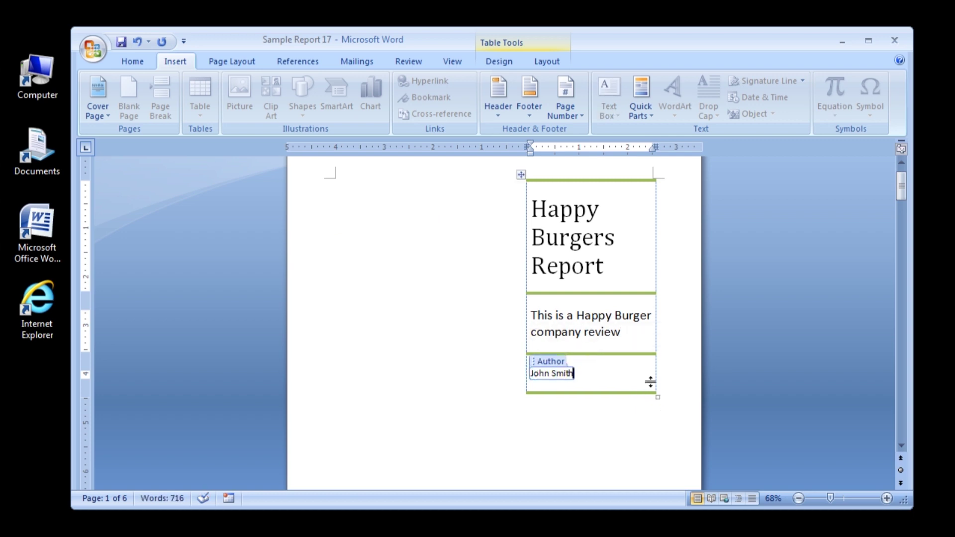
click(689, 380)
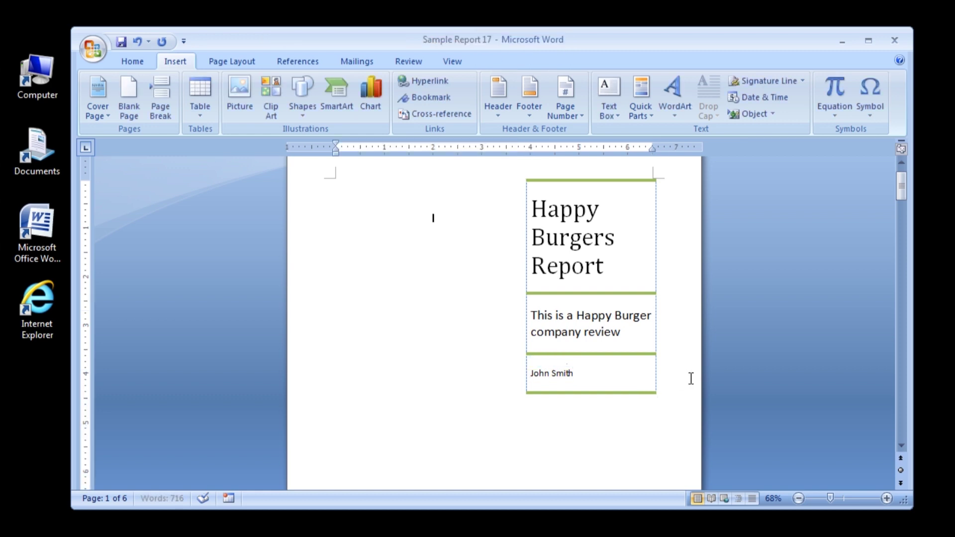
drag(903, 185, 903, 180)
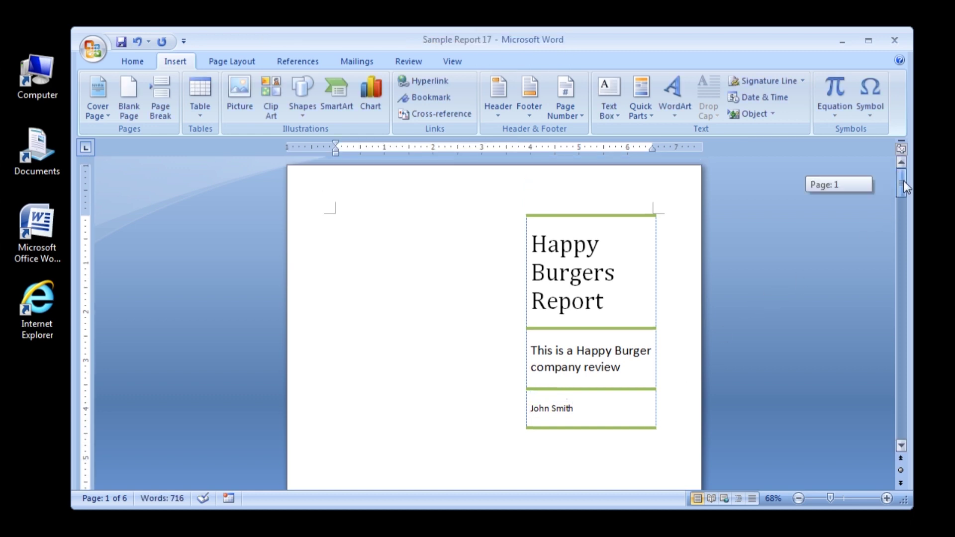